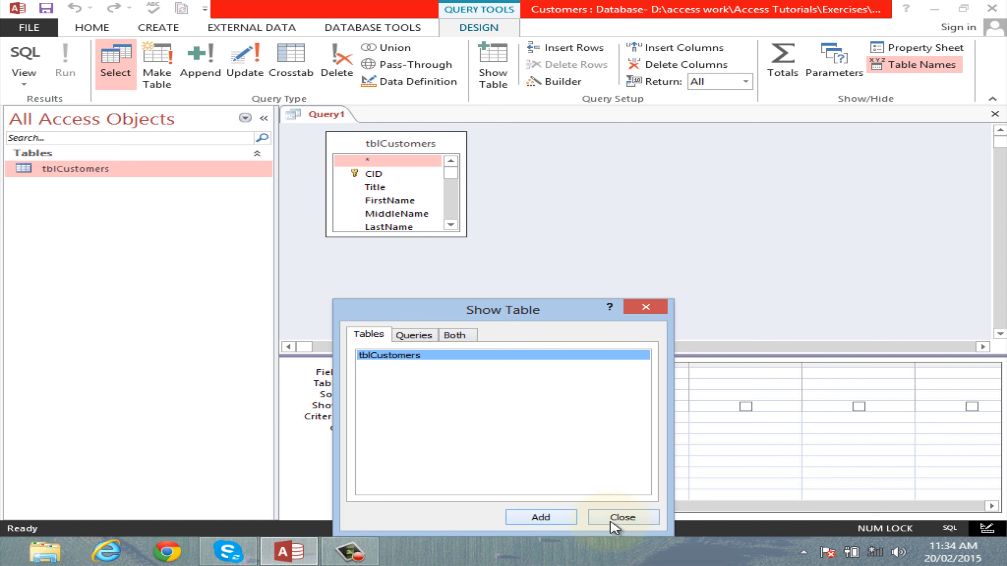
Step: Enlarge the tblCustomers field list and add FirstName, LastName and CountryRegionName as columns of the new query
click(615, 518)
drag(413, 236, 416, 317)
drag(390, 201, 393, 375)
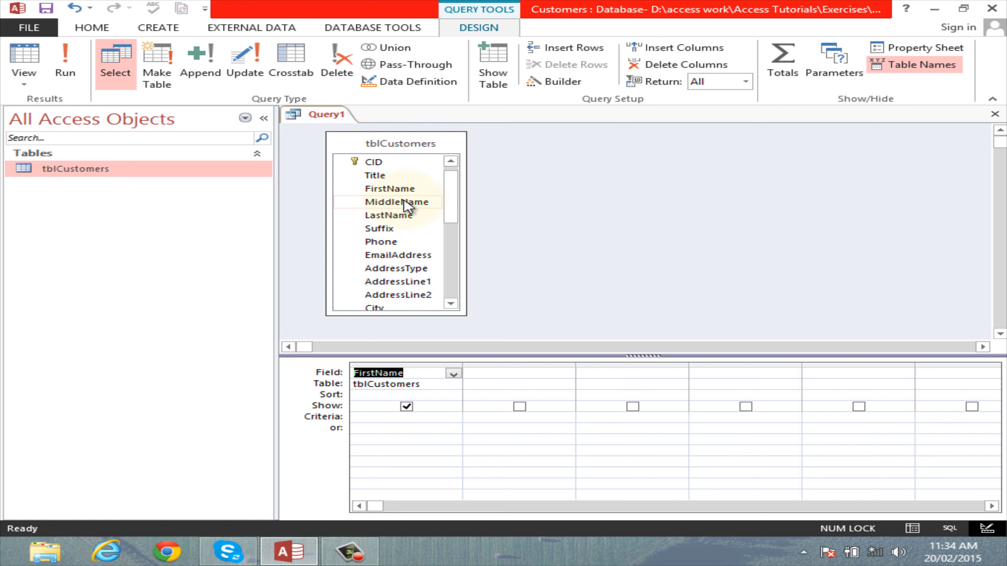
drag(387, 216, 534, 373)
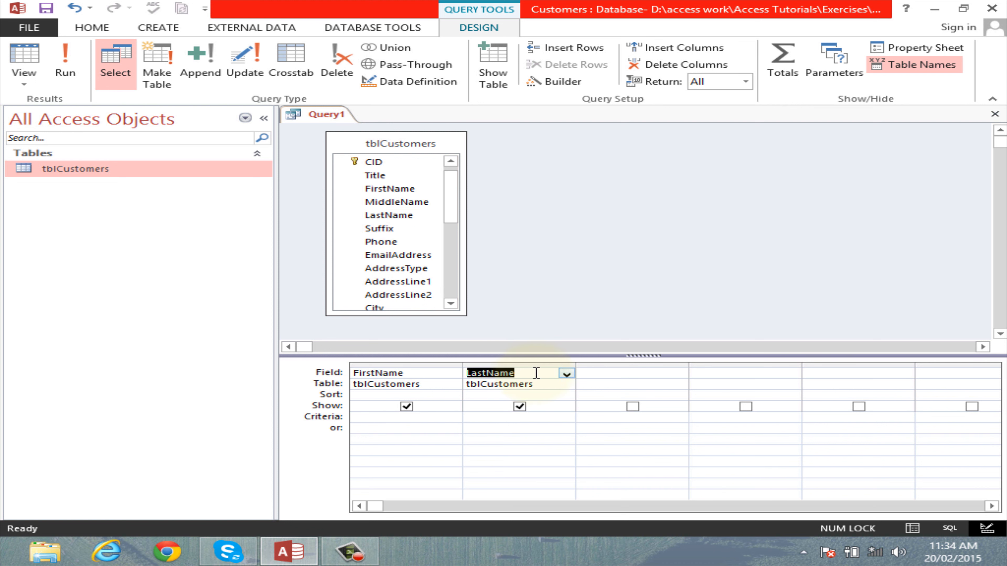
drag(449, 199, 456, 243)
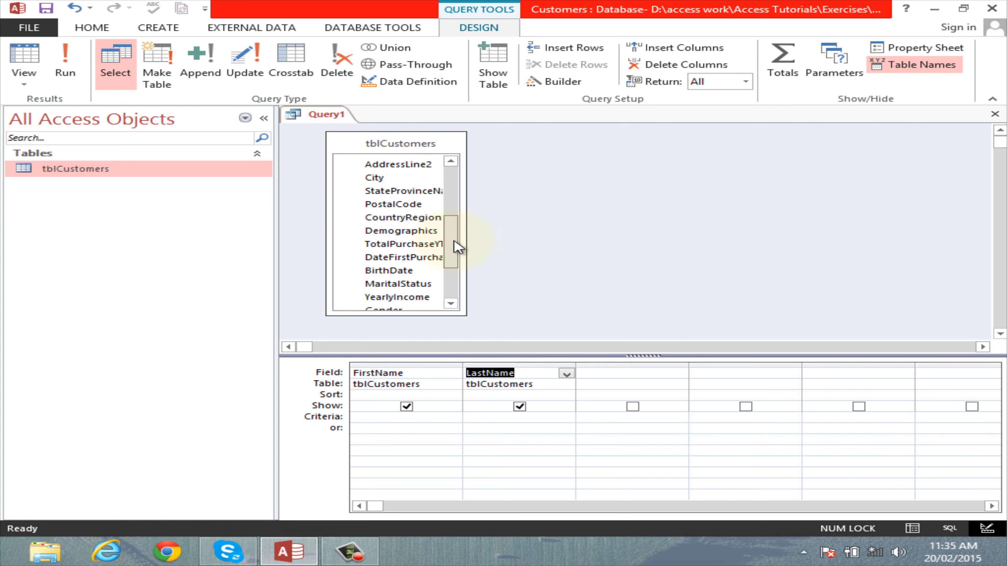
drag(412, 218, 643, 383)
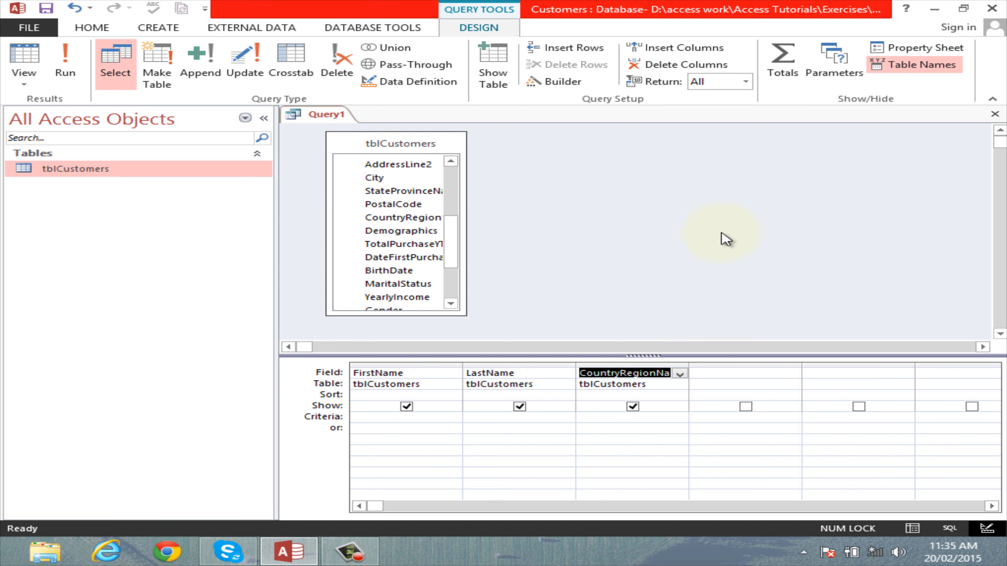
Step: Sort the query by FirstName in ascending order
click(402, 394)
click(453, 396)
click(442, 408)
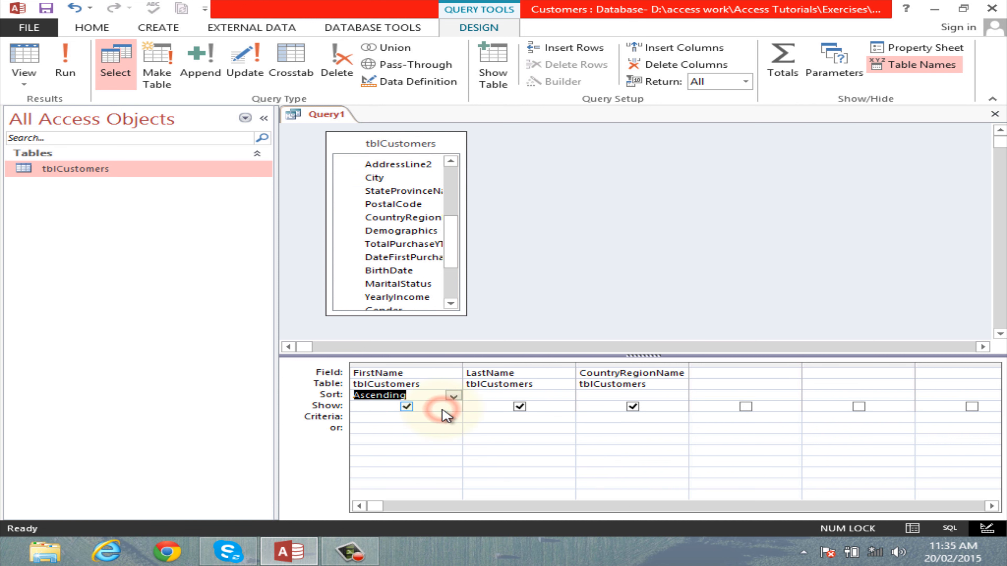
click(384, 416)
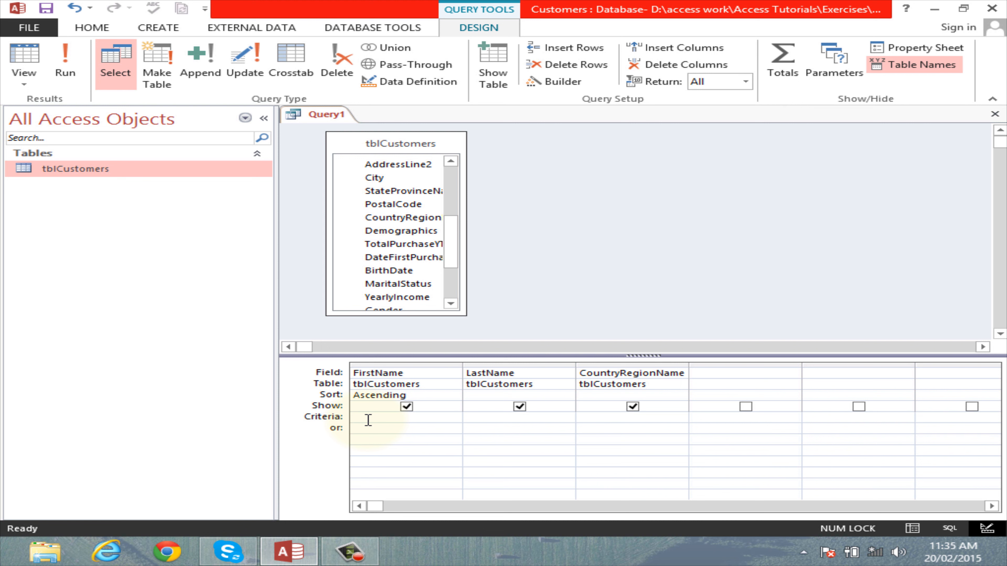
Step: Enter "paksiatn" as the criterion for the CountryRegionName column
click(611, 420)
click(616, 420)
text(paksiatn)
click(622, 429)
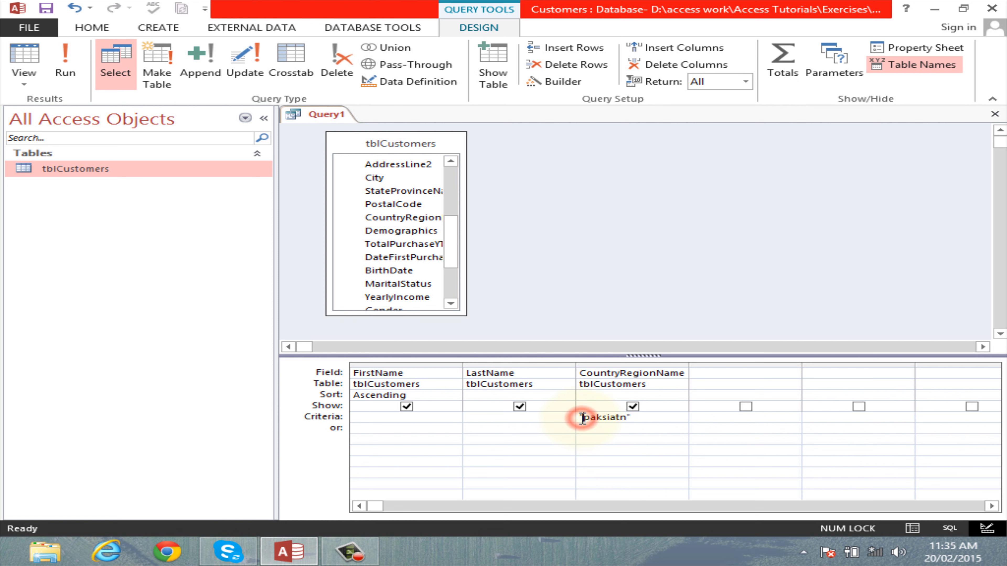
click(636, 417)
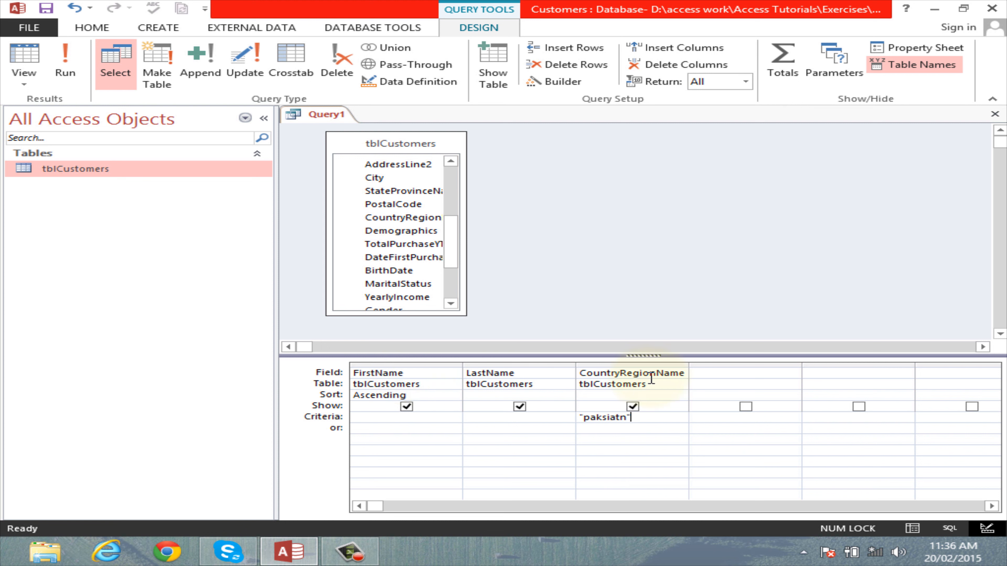
Step: Close the query, saving it as Pakistancustomer, and open its results
click(996, 115)
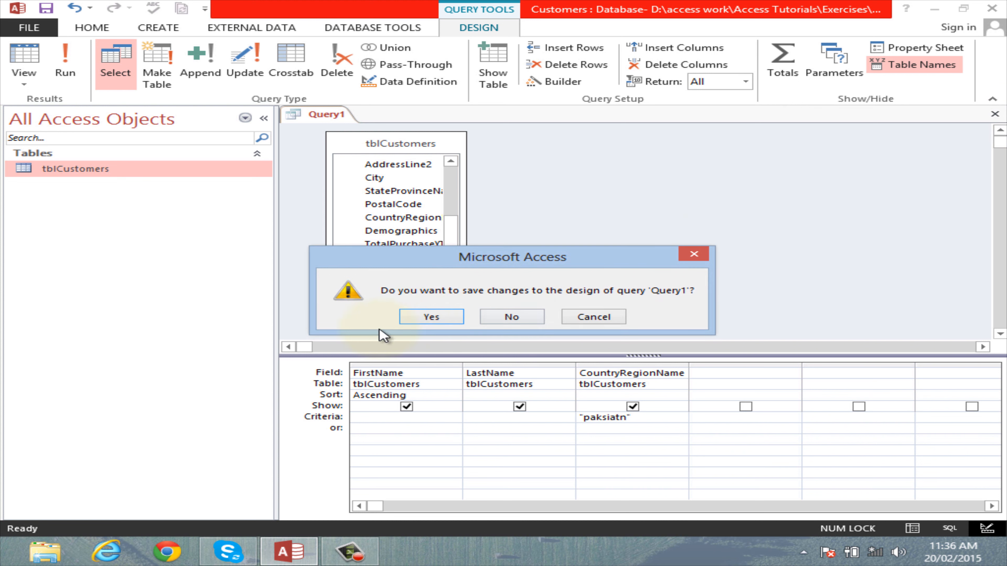
click(433, 316)
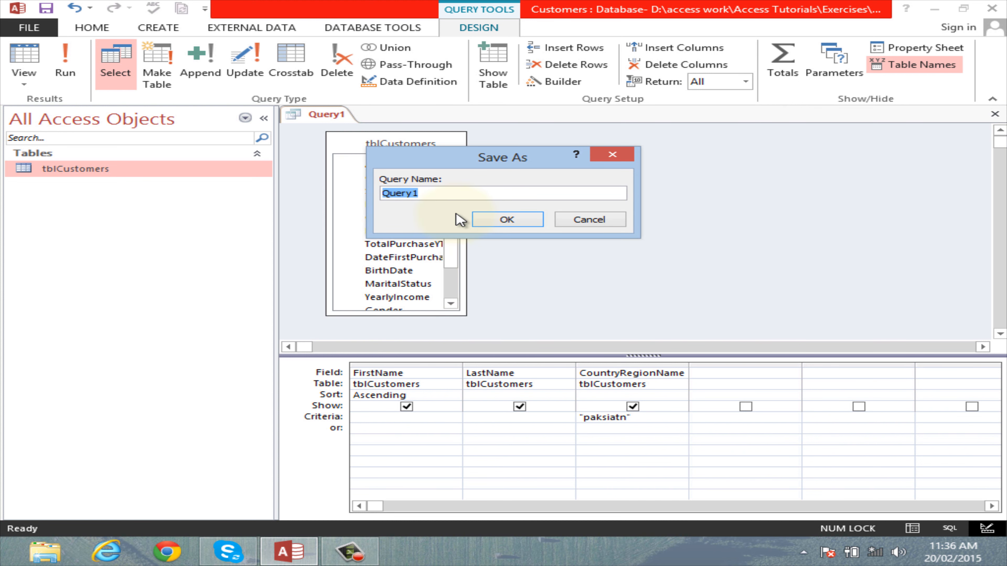
text(Pakistancustom)
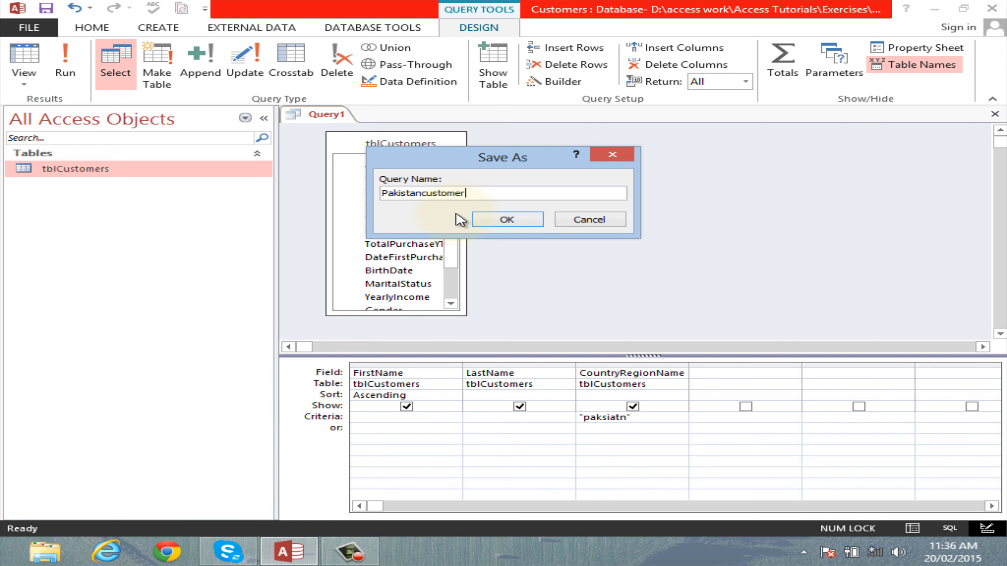
click(517, 219)
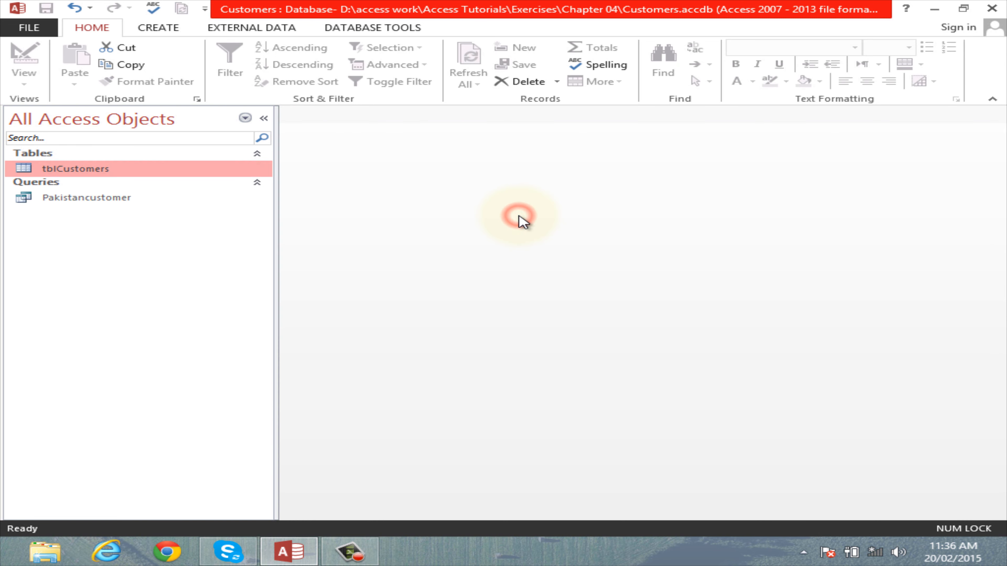
click(76, 202)
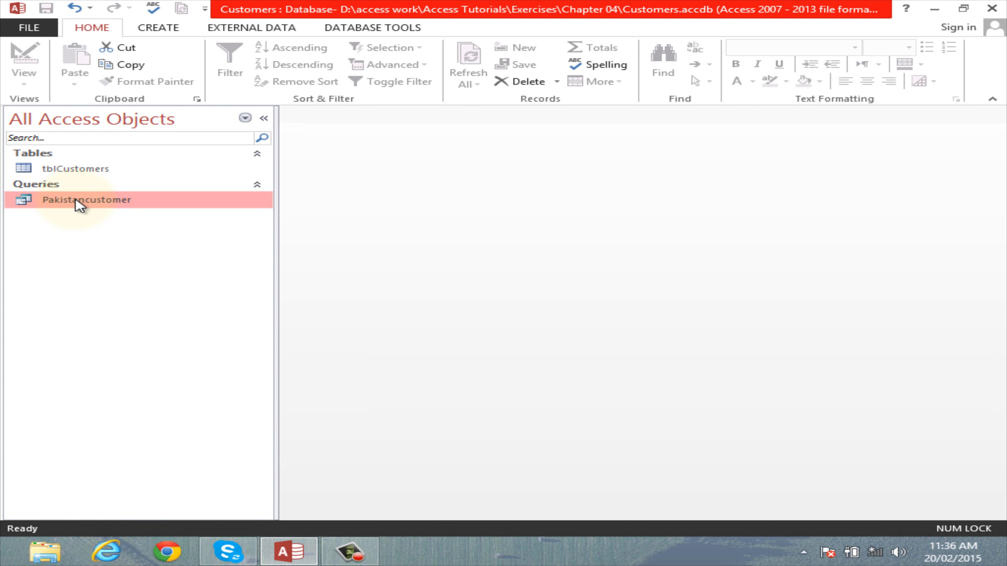
double_click(76, 201)
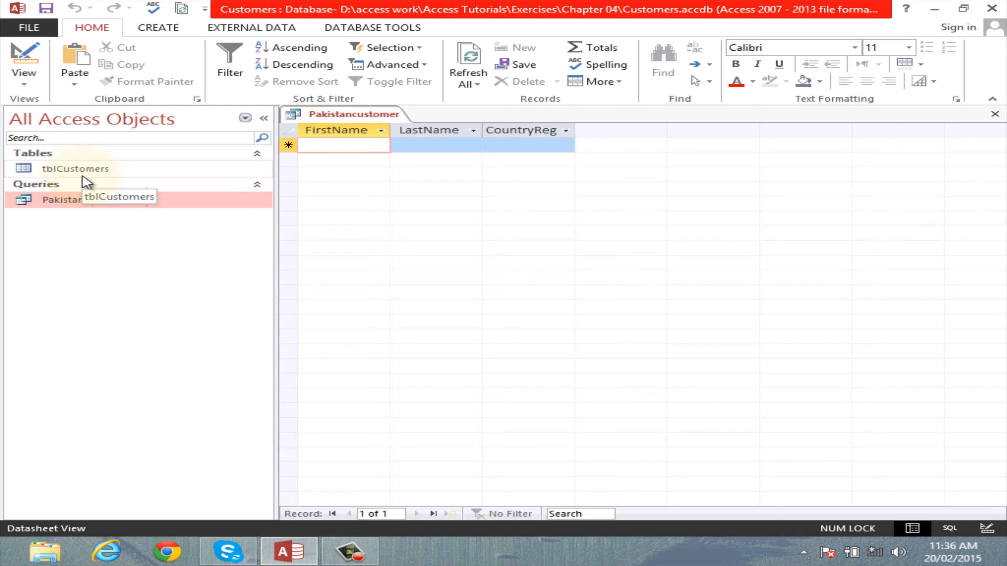
Step: Open the design of the Pakistancustomer query and set its CountryRegionName criterion to canada
click(74, 200)
right_click(74, 201)
click(119, 227)
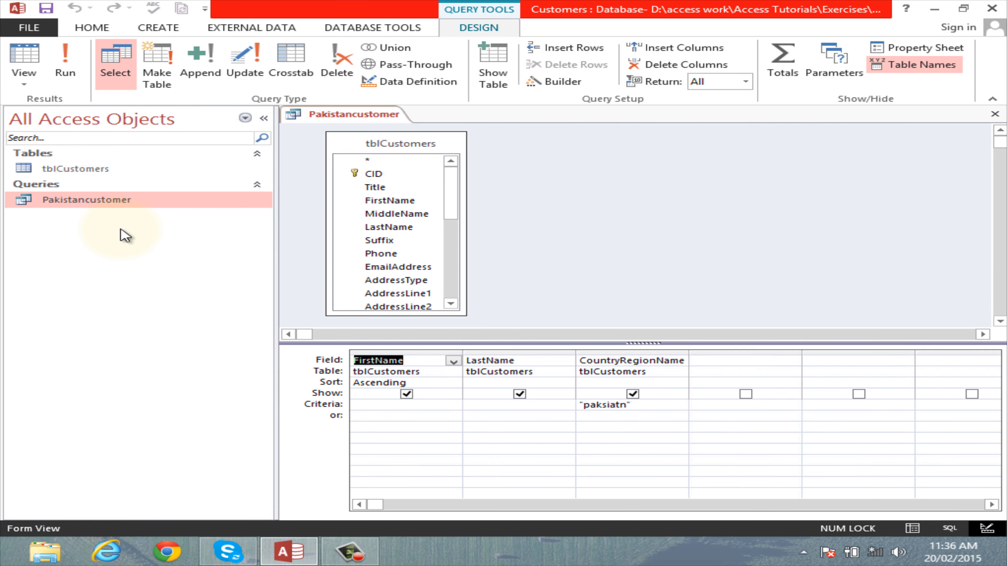
drag(643, 411, 573, 409)
text(cana)
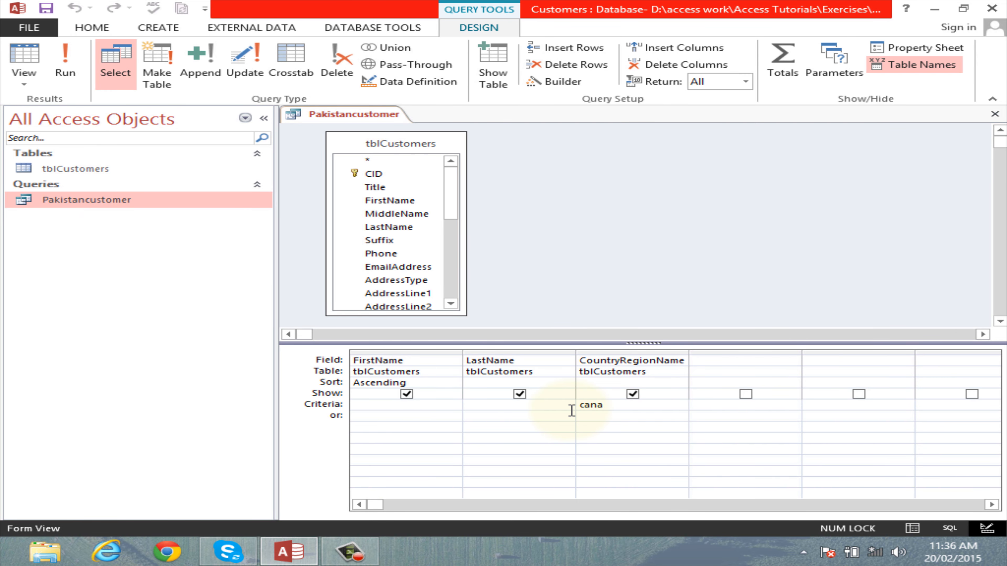
text(da)
Step: Close the Pakistancustomer query with its design changes saved, and reopen it to view the records
click(995, 114)
click(432, 316)
click(97, 199)
double_click(97, 199)
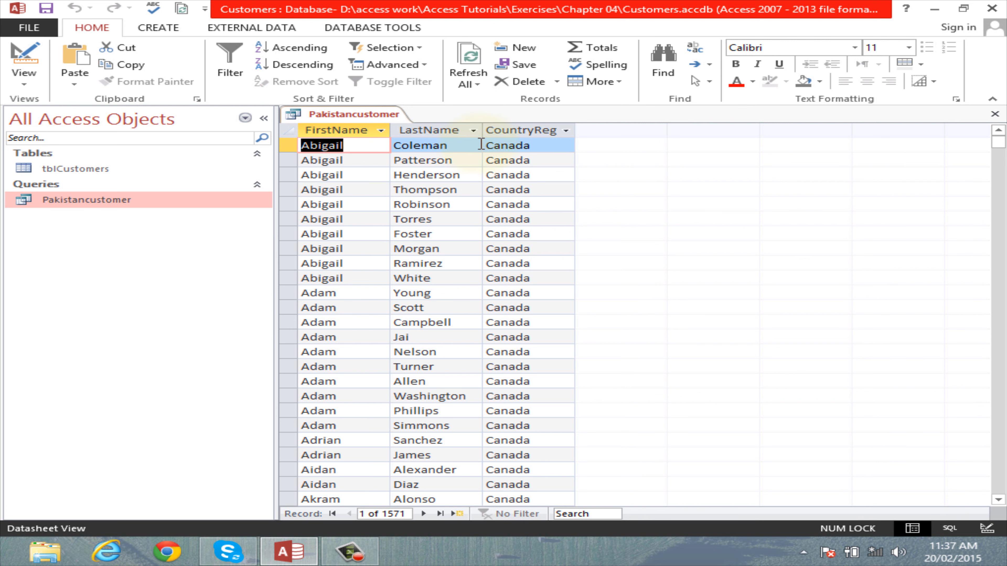
Step: Try to rename the Pakistancustomer query while it is open
right_click(76, 201)
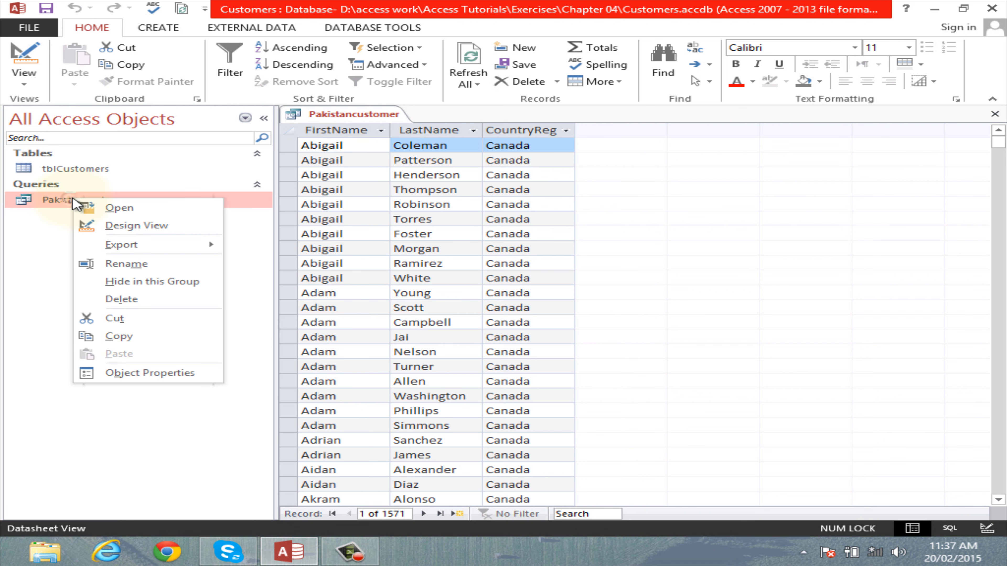
click(133, 264)
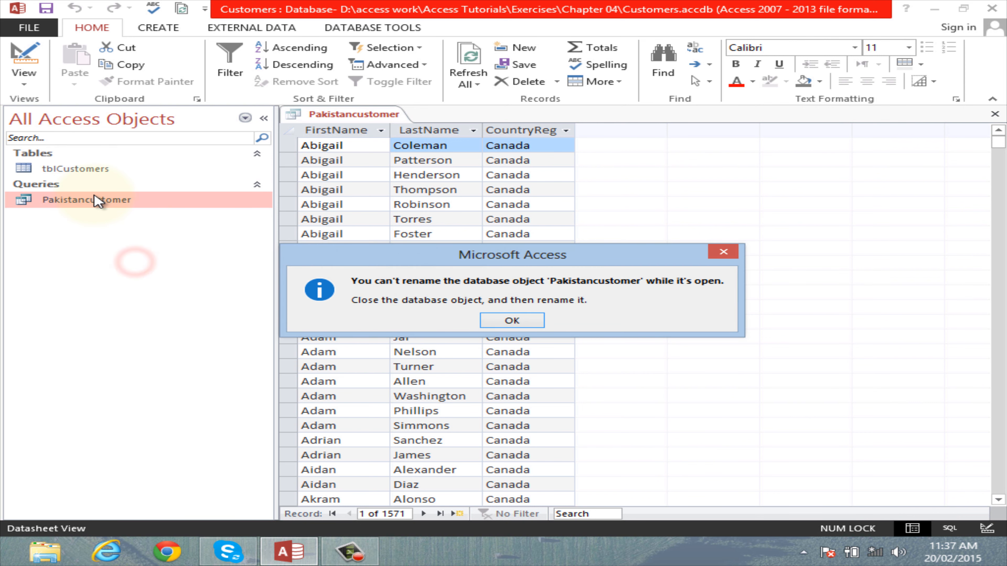
click(512, 320)
Step: Close the Pakistancustomer query and rename it canadacustomer
click(994, 114)
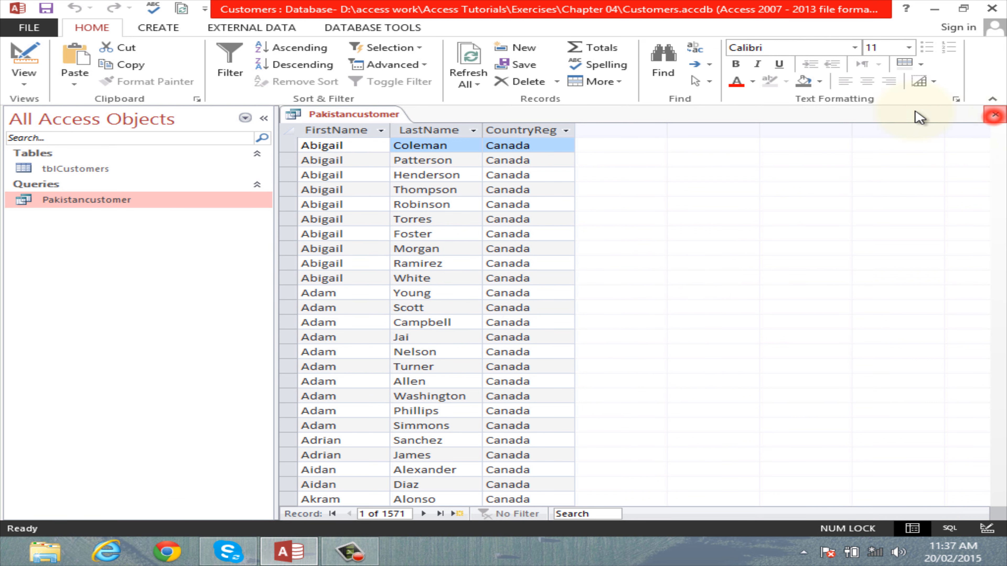
right_click(100, 211)
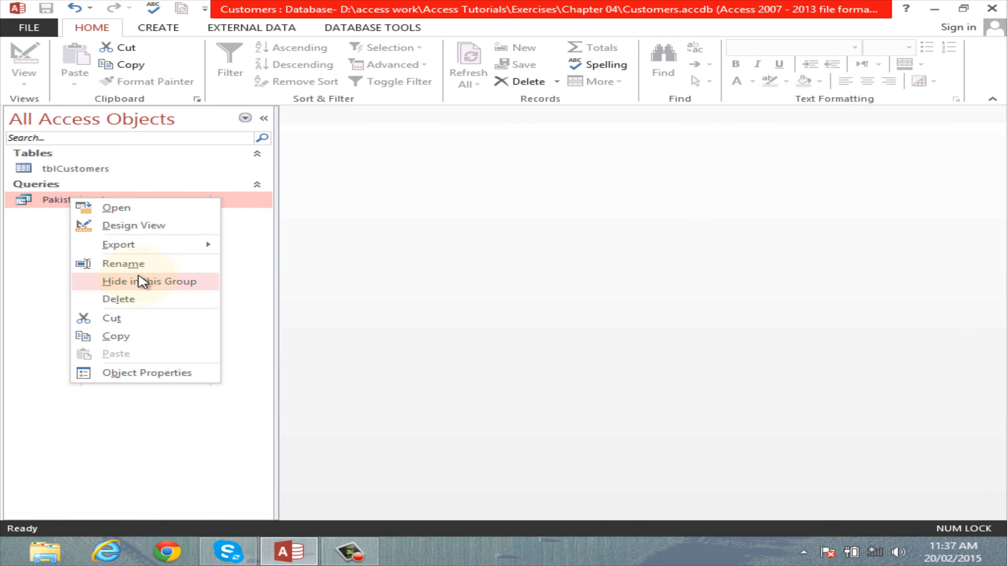
click(137, 263)
drag(86, 200, 39, 206)
text(canadacustomer)
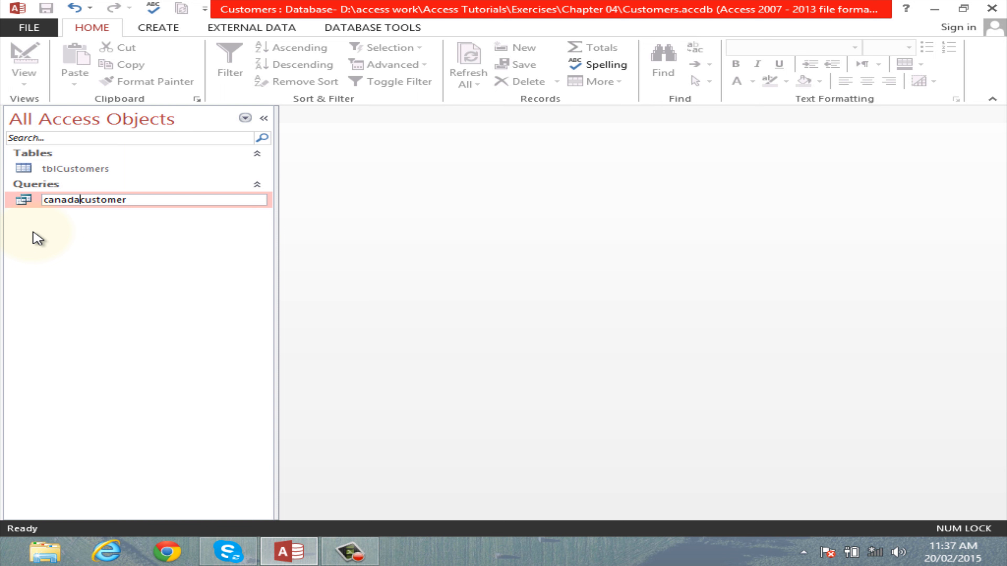
click(66, 225)
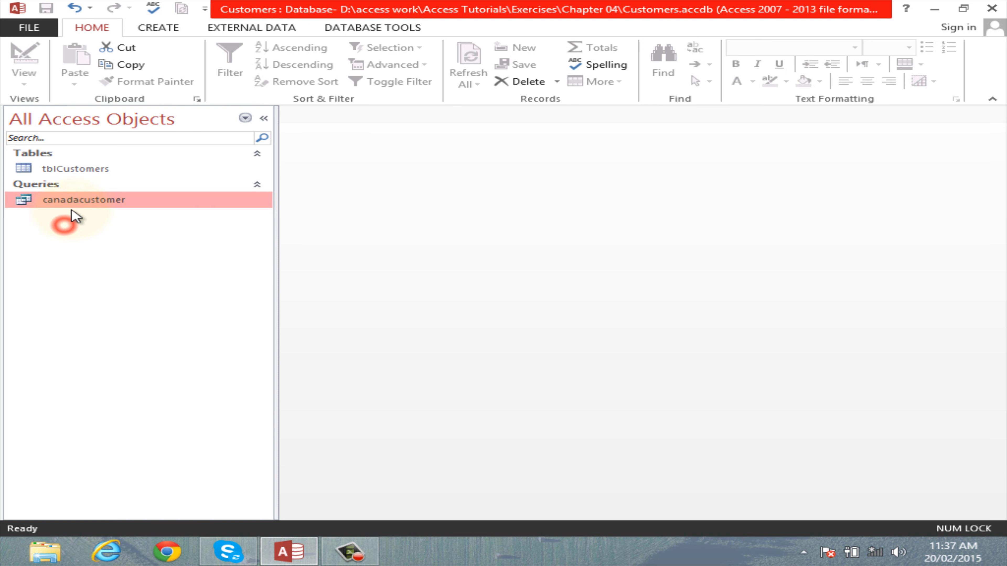
Step: Duplicate the canadacustomer query under the name customernameali
click(81, 168)
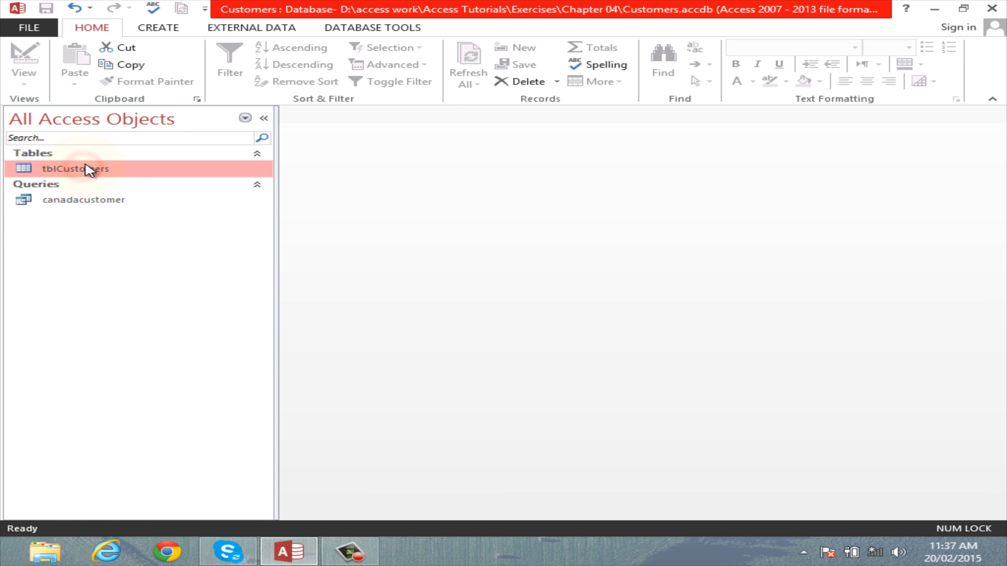
click(72, 200)
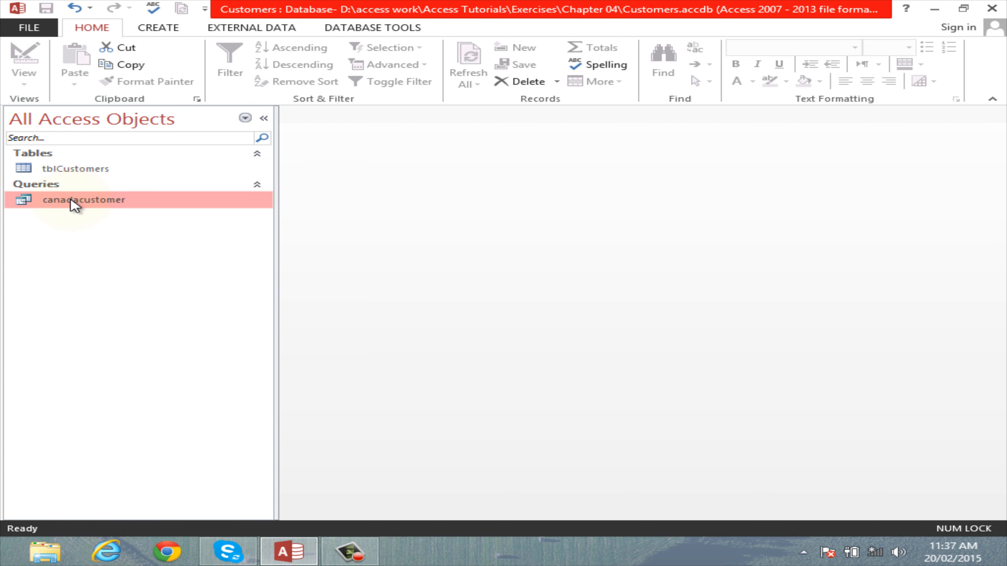
click(69, 219)
key(ctrl+v)
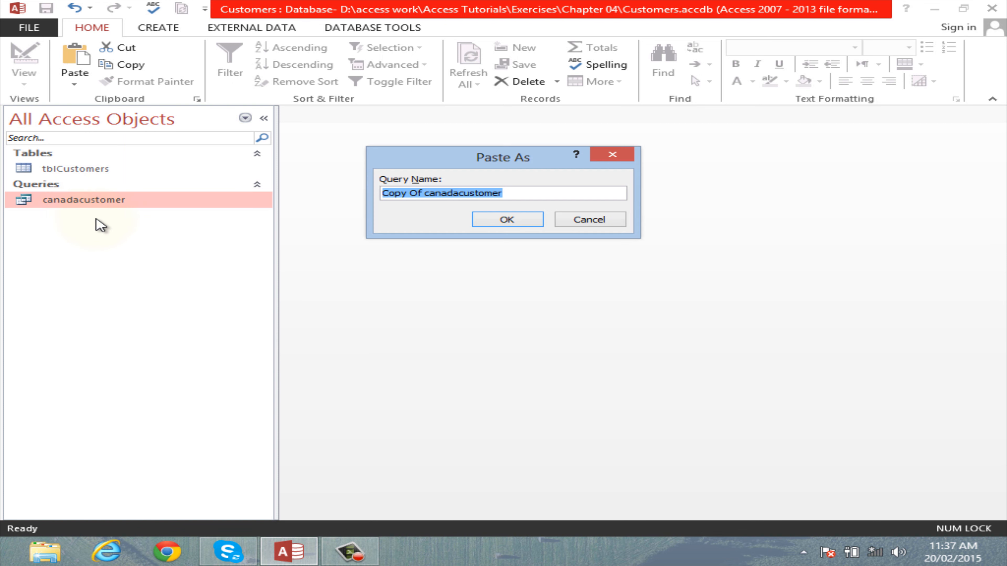
click(435, 193)
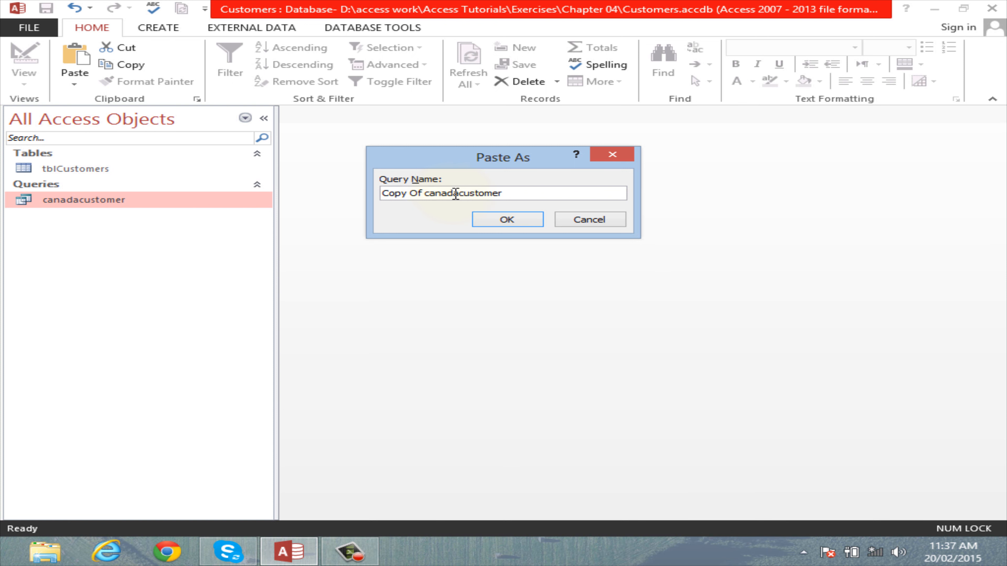
drag(510, 193, 331, 194)
text(customernameali)
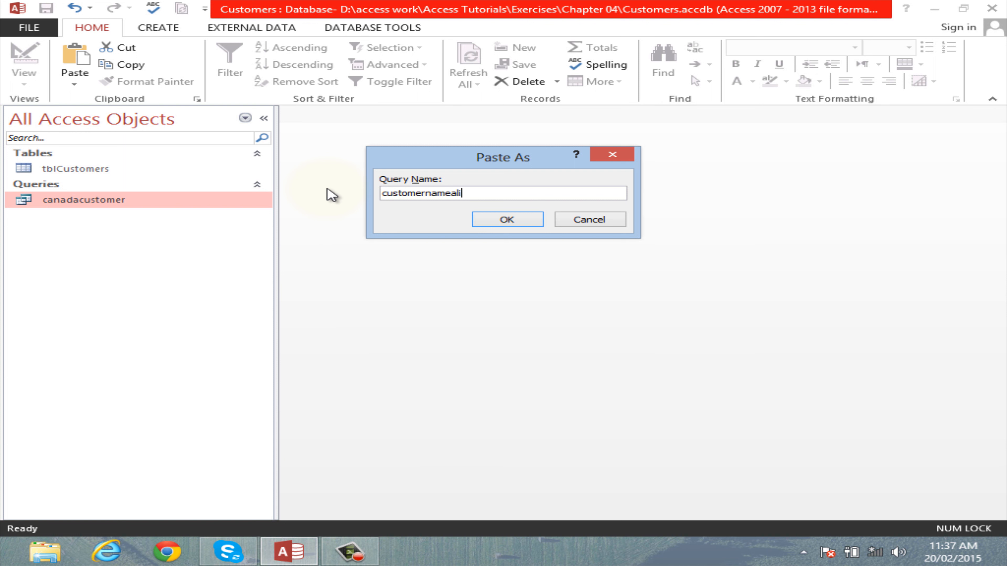
click(500, 229)
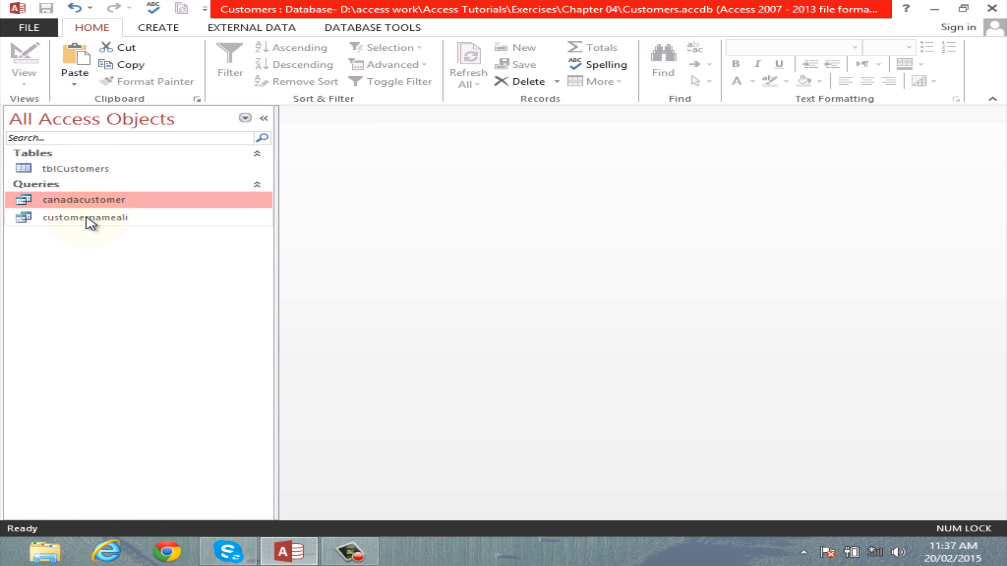
Step: Open the design of the customernameali query and enter the customer's first name as the FirstName criterion
click(88, 218)
right_click(88, 220)
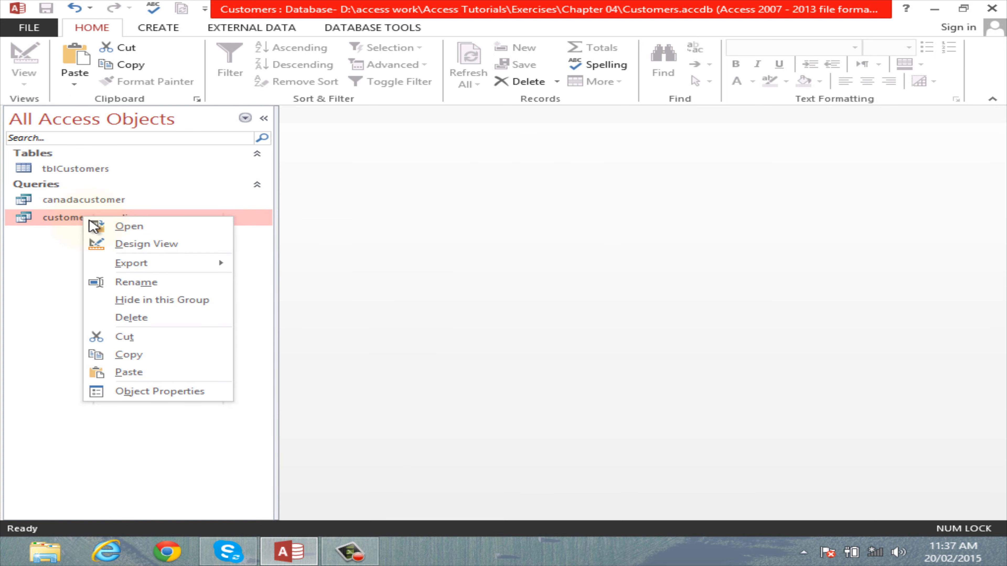
click(112, 244)
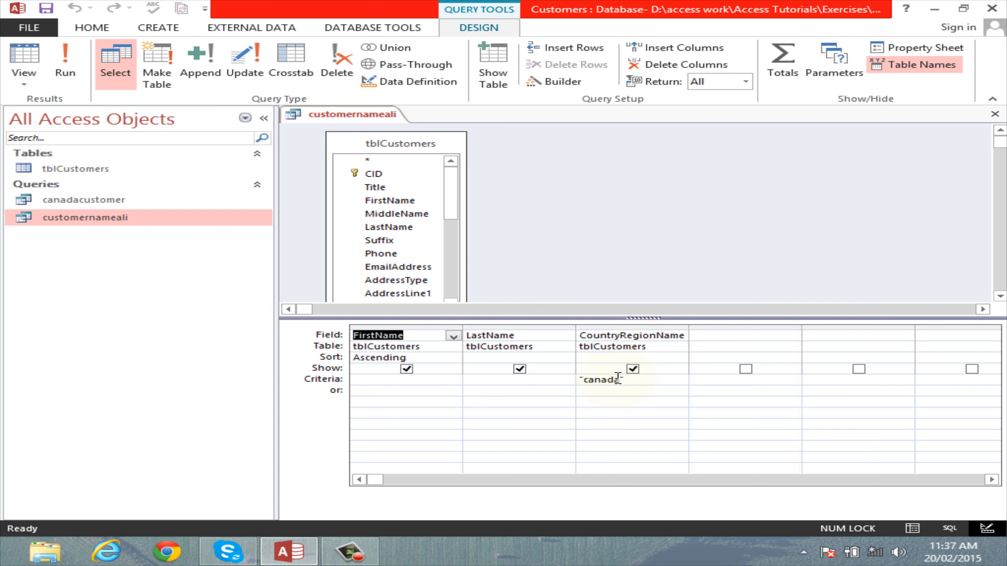
click(370, 380)
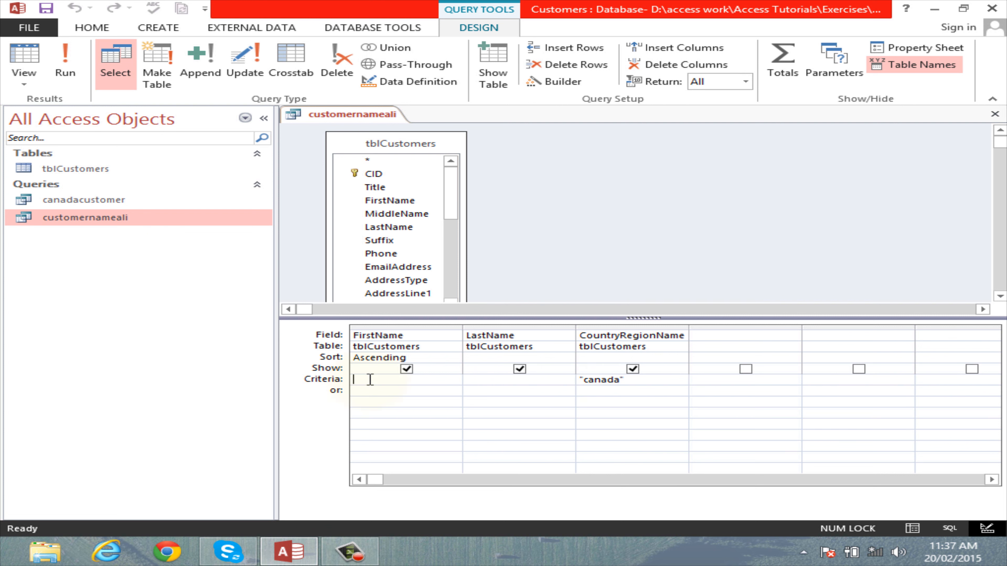
click(396, 379)
click(638, 380)
click(406, 379)
Step: Close the customernameali query with its changes saved, and open its results
click(992, 116)
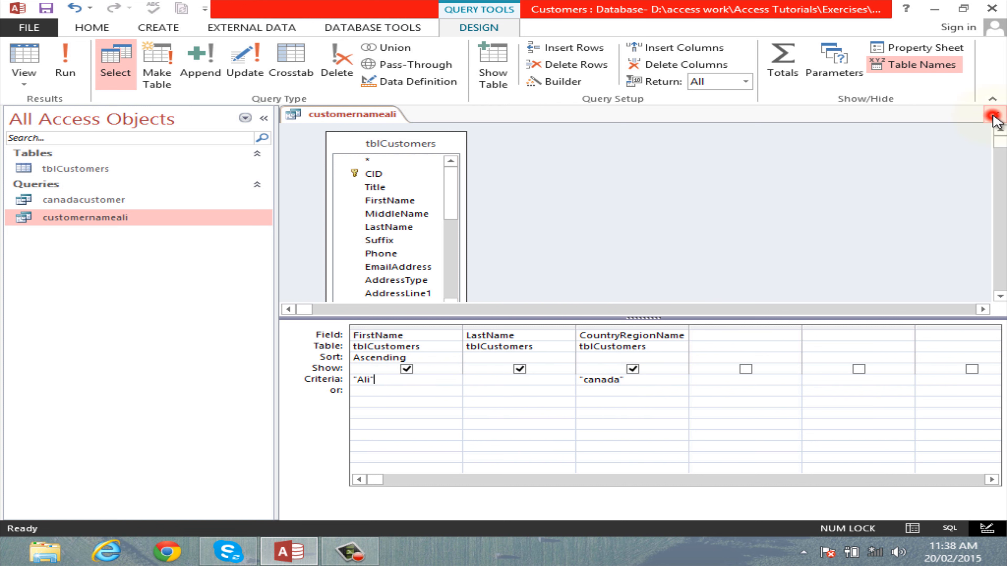
click(432, 316)
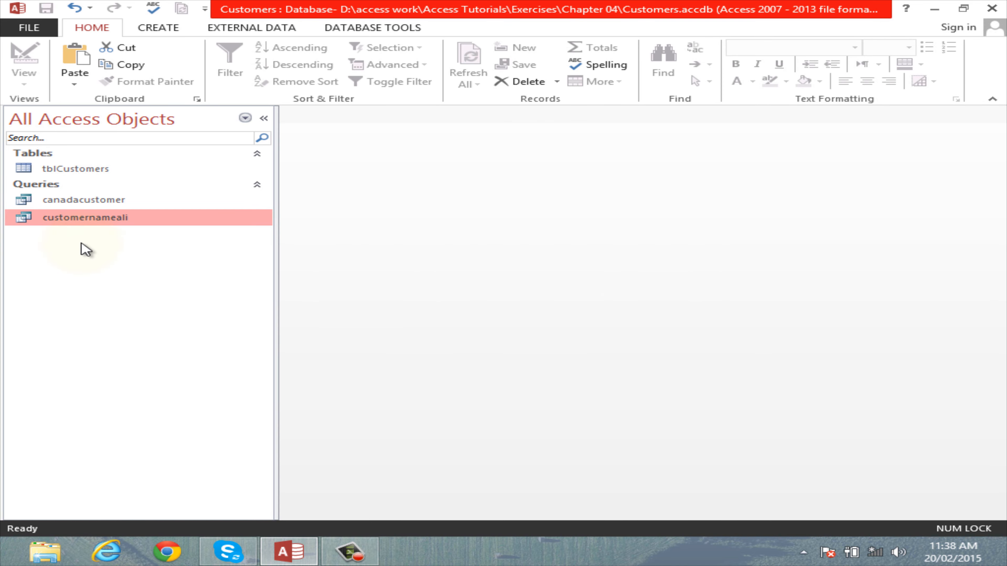
click(75, 220)
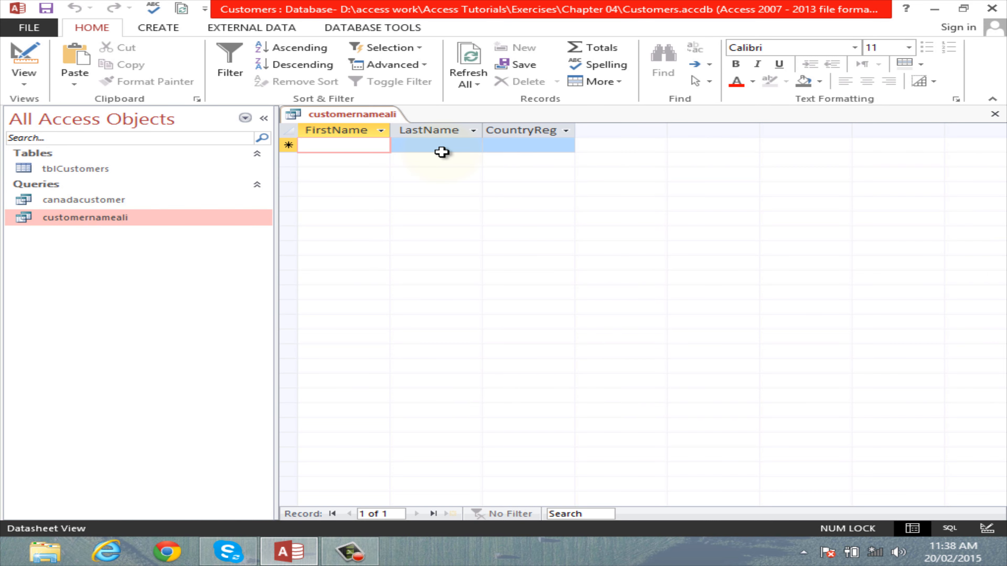
Step: Open the tblCustomers table in place of the query results and filter CountryRegionName to equal Canada
click(996, 116)
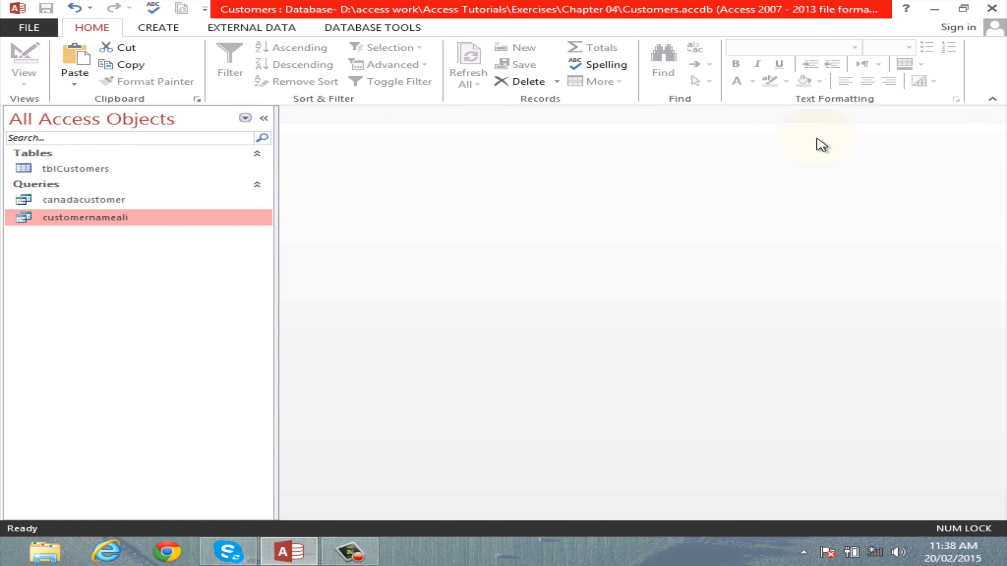
click(71, 168)
double_click(71, 168)
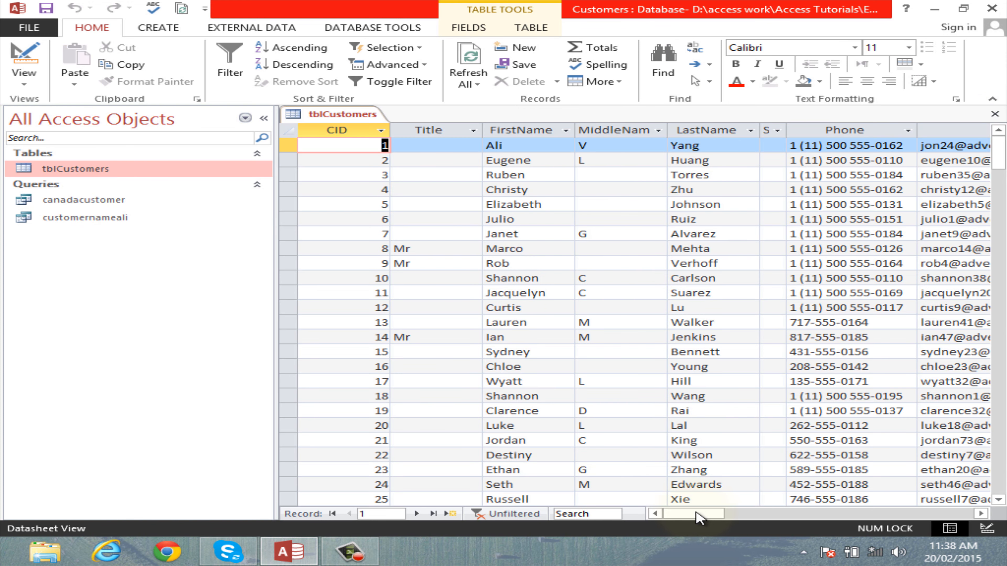
drag(689, 515, 781, 516)
click(567, 130)
mouse_move(626, 202)
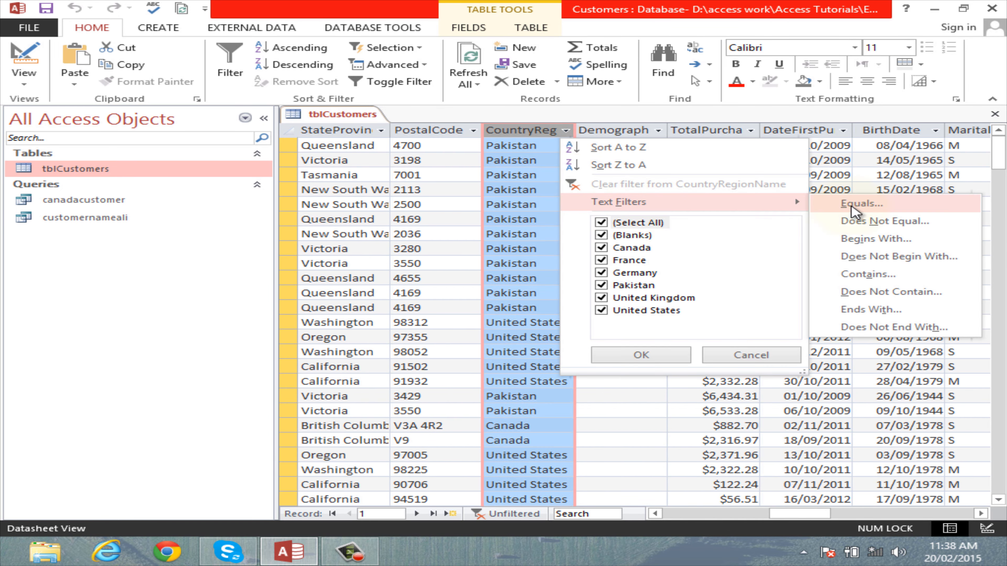
click(852, 201)
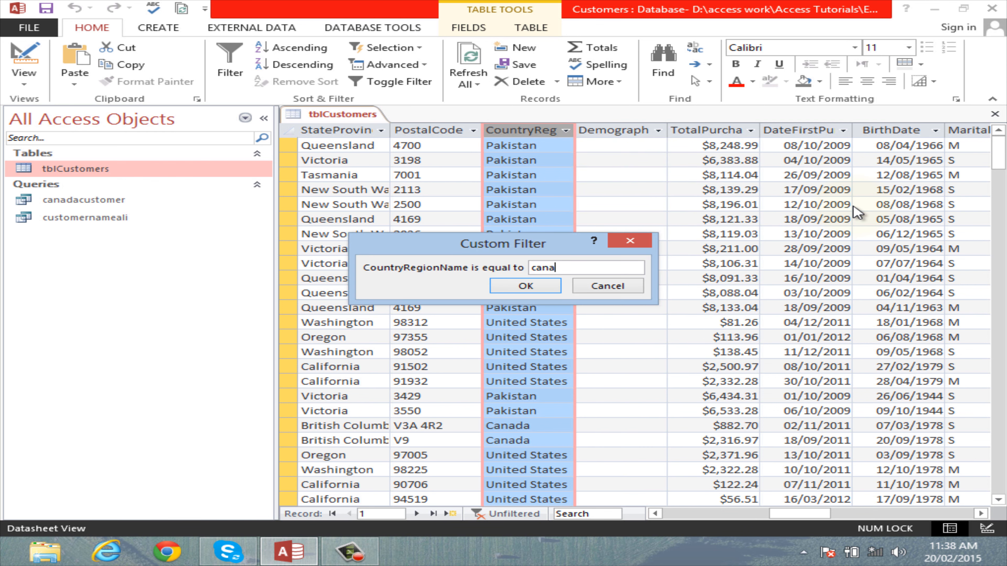
key(Return)
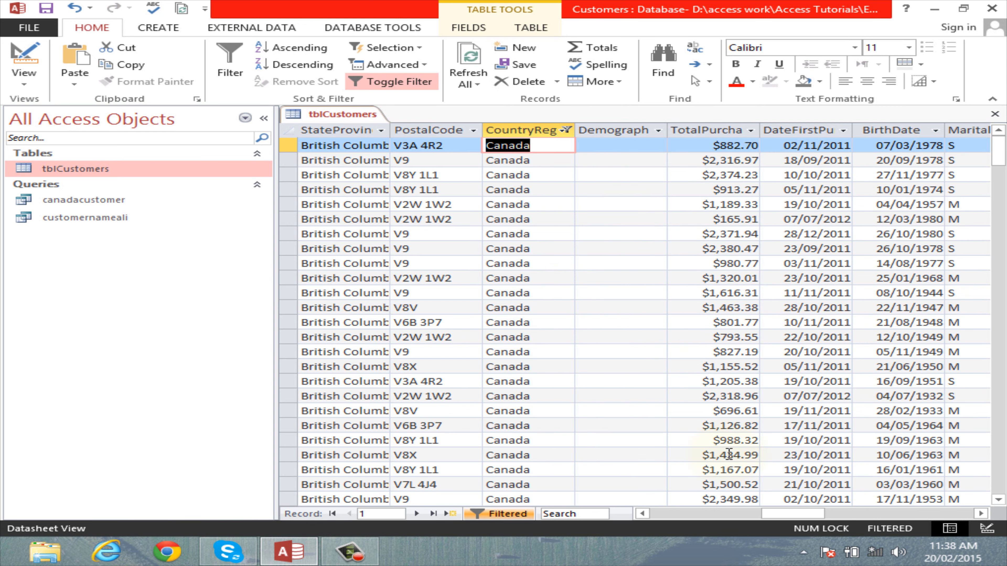
Step: Look up a first name among the filtered Canadian customers, and close tblCustomers without saving its design changes
drag(799, 516, 712, 520)
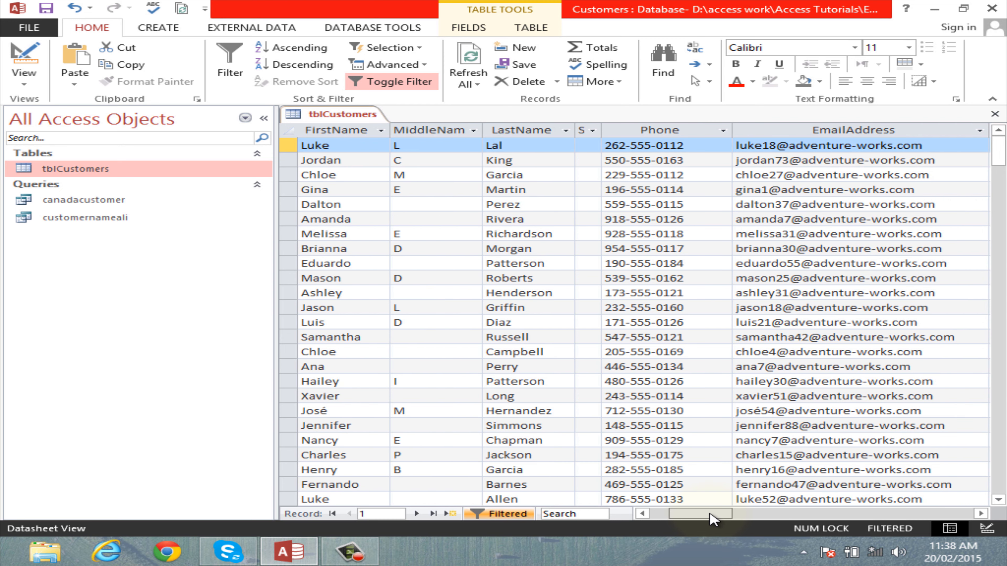
click(514, 147)
drag(705, 514, 688, 514)
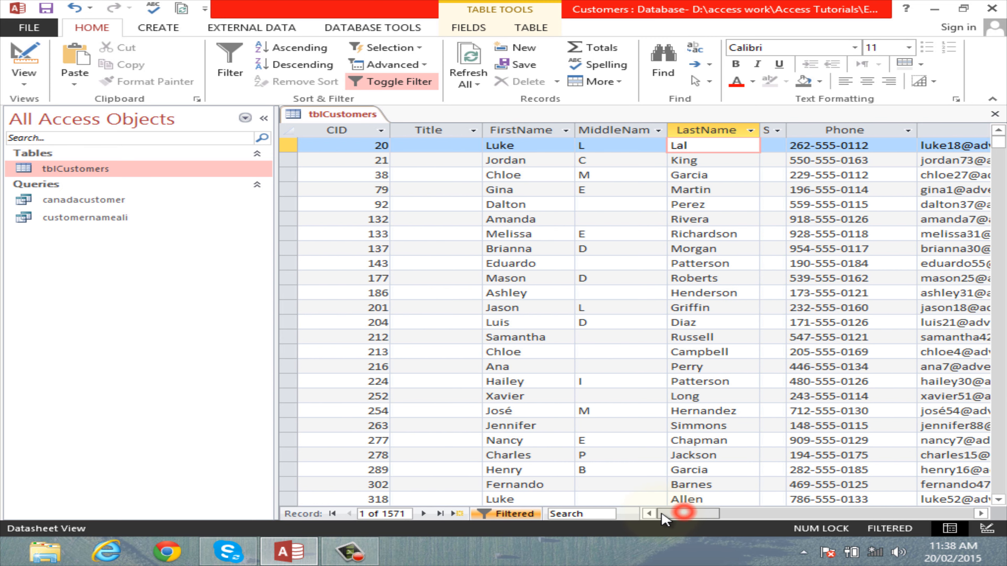
click(546, 149)
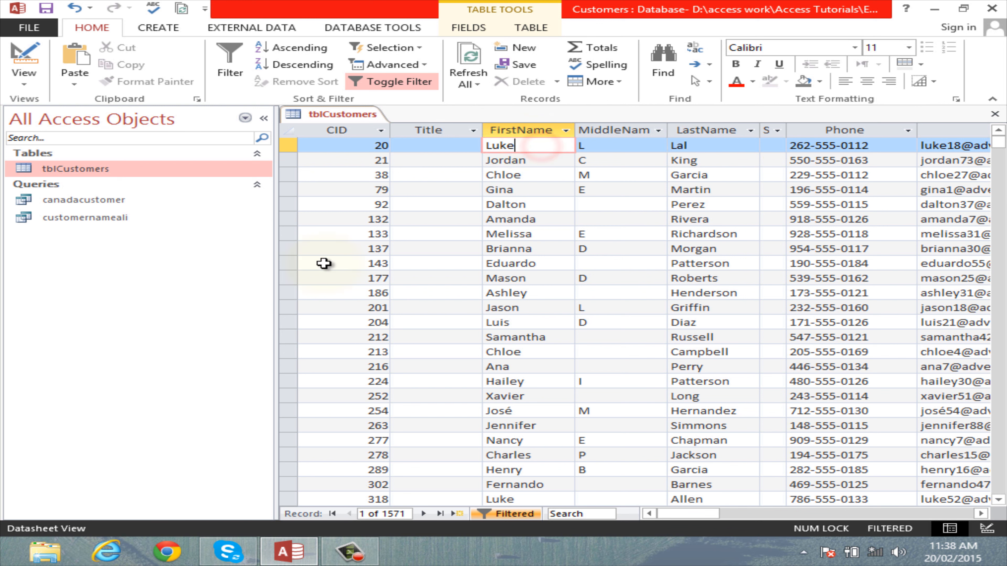
click(994, 115)
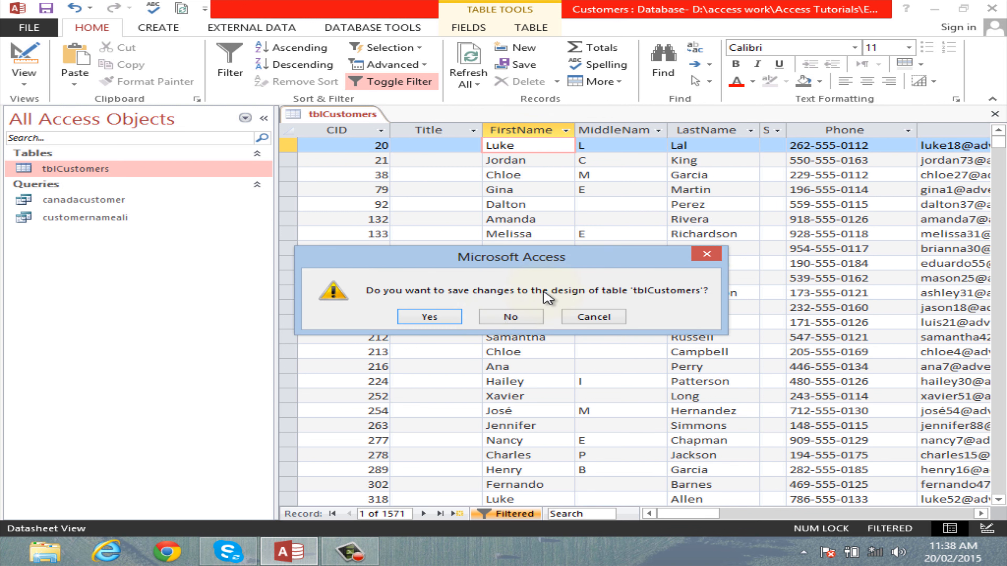
click(501, 317)
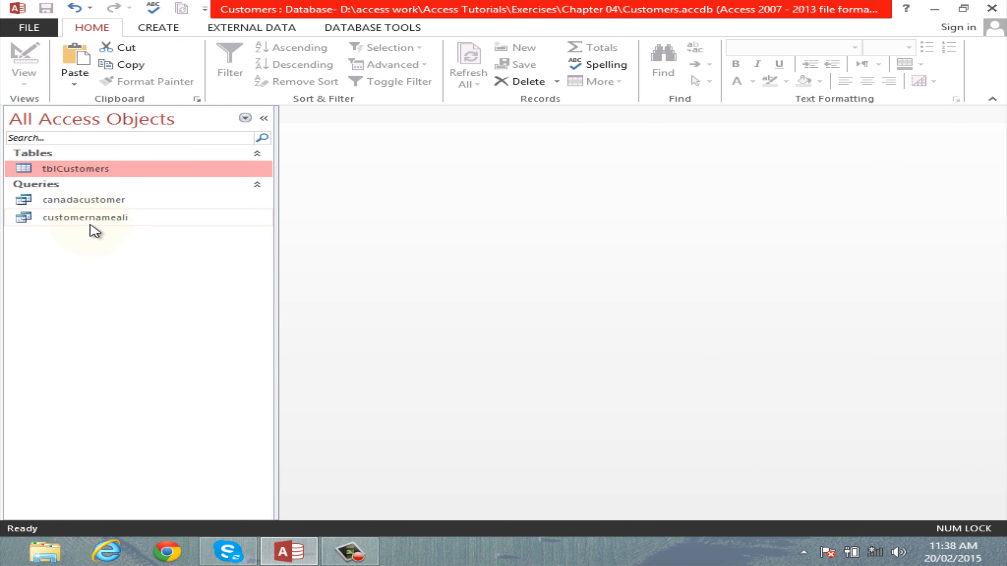
Step: Open the design of the customernameali query and replace the FirstName criterion with the first name of a Canadian customer
right_click(78, 201)
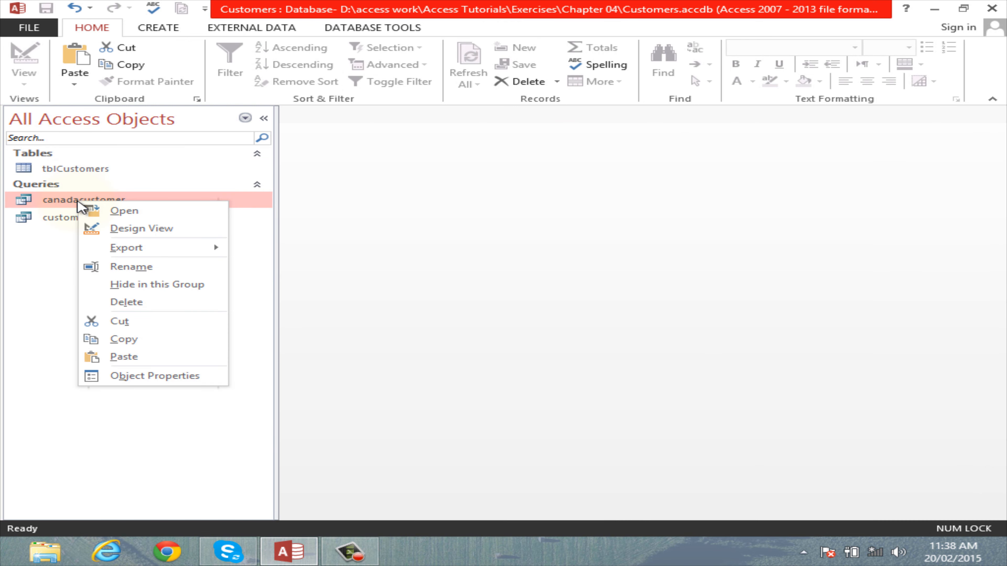
click(60, 226)
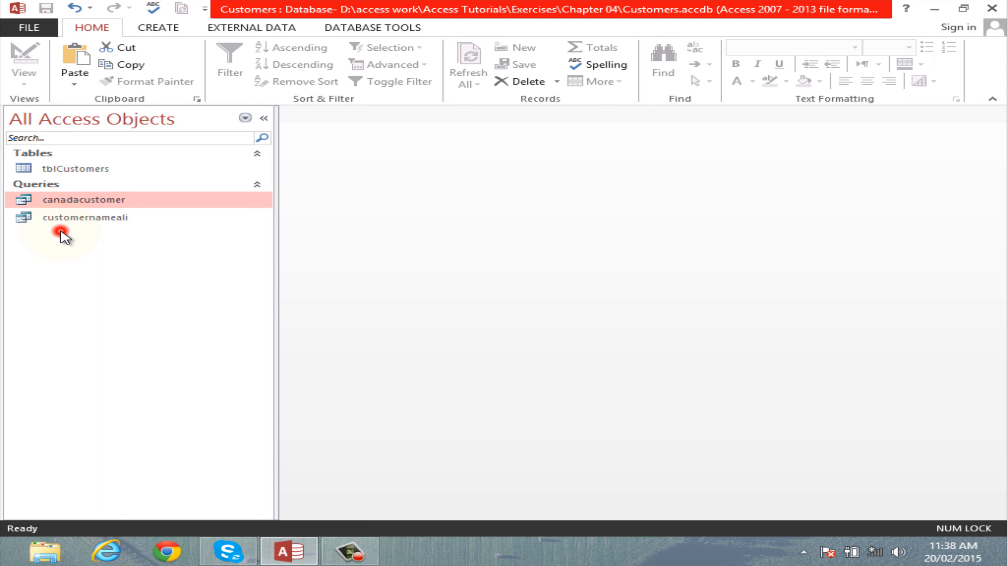
right_click(74, 218)
click(135, 244)
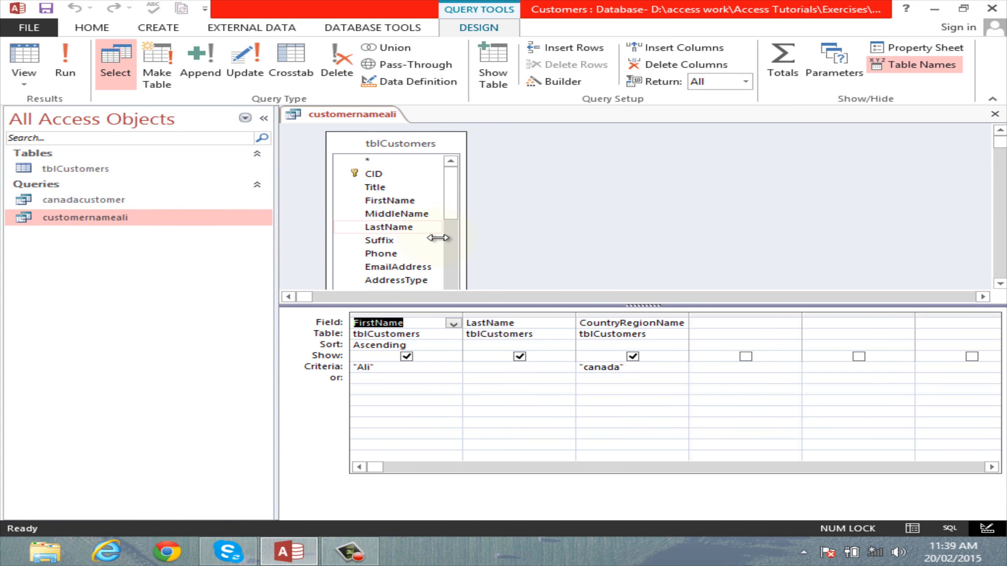
click(355, 367)
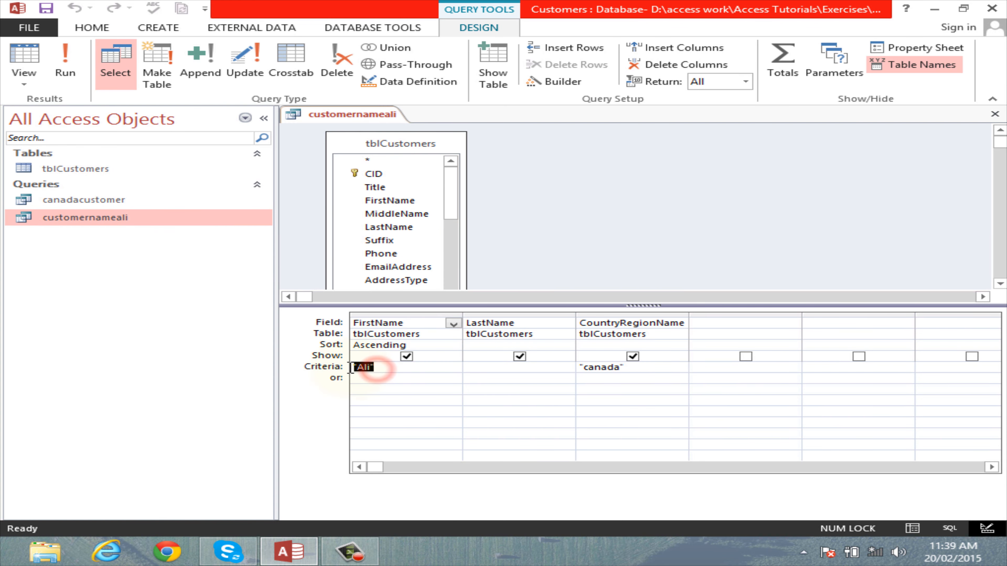
text(Luk)
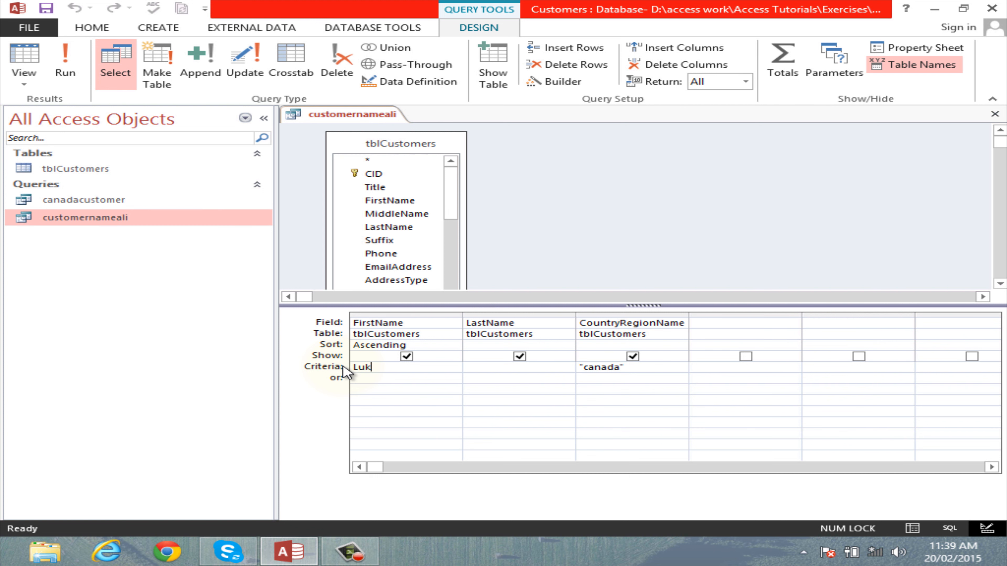
text(e)
click(408, 380)
Step: Save the changed FirstName criterion while closing the customernameali query, and open the query to check its records
click(995, 114)
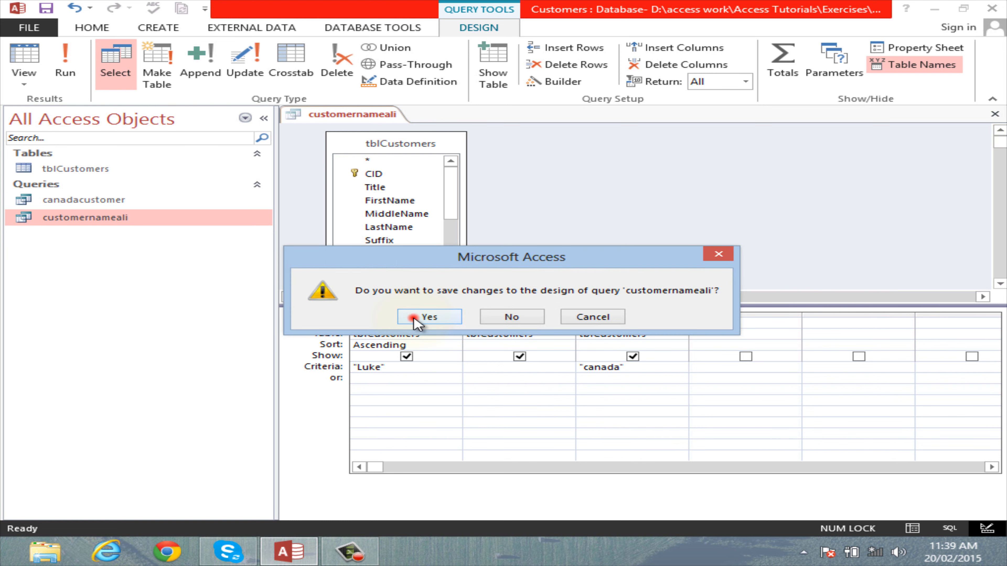
click(430, 316)
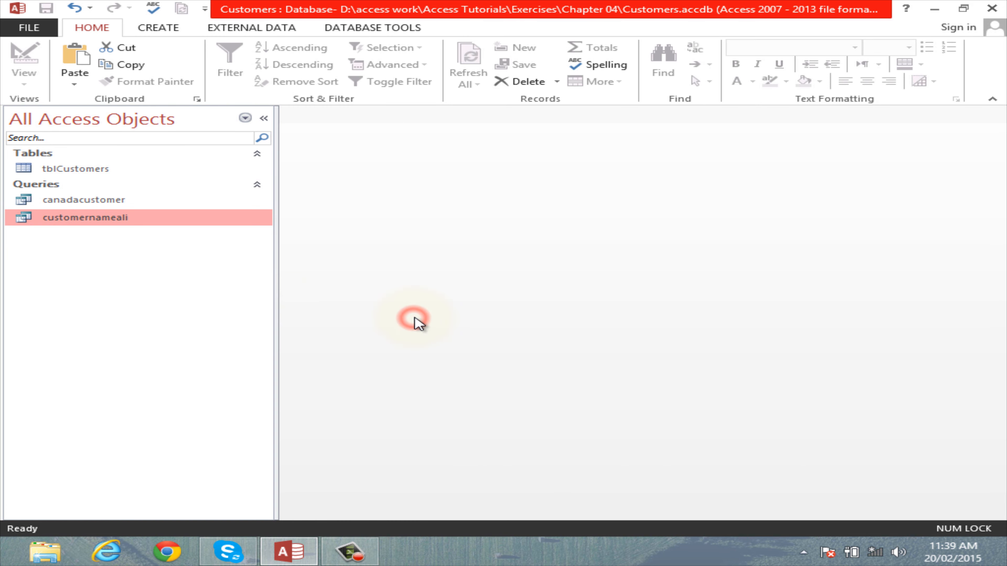
double_click(68, 220)
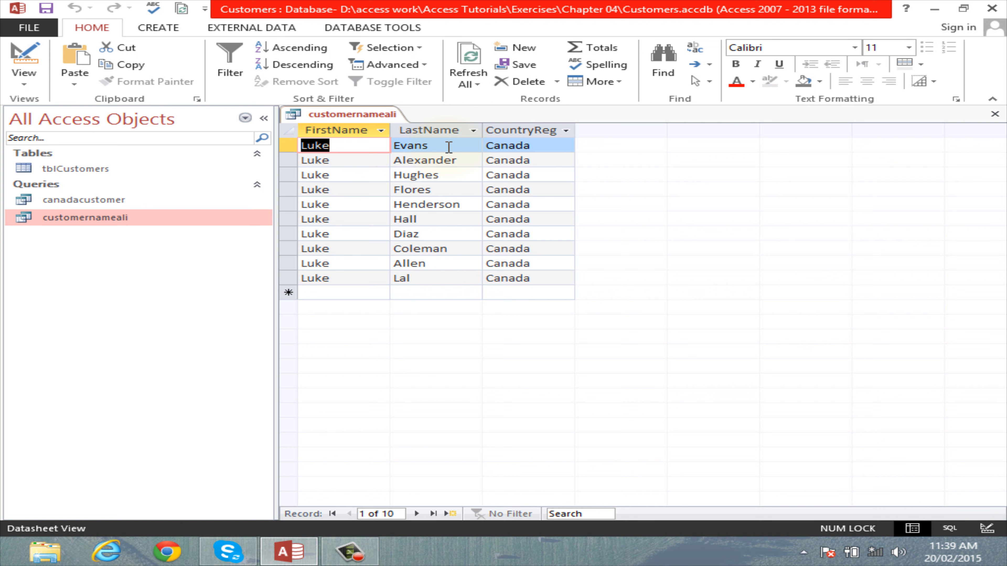
click(551, 144)
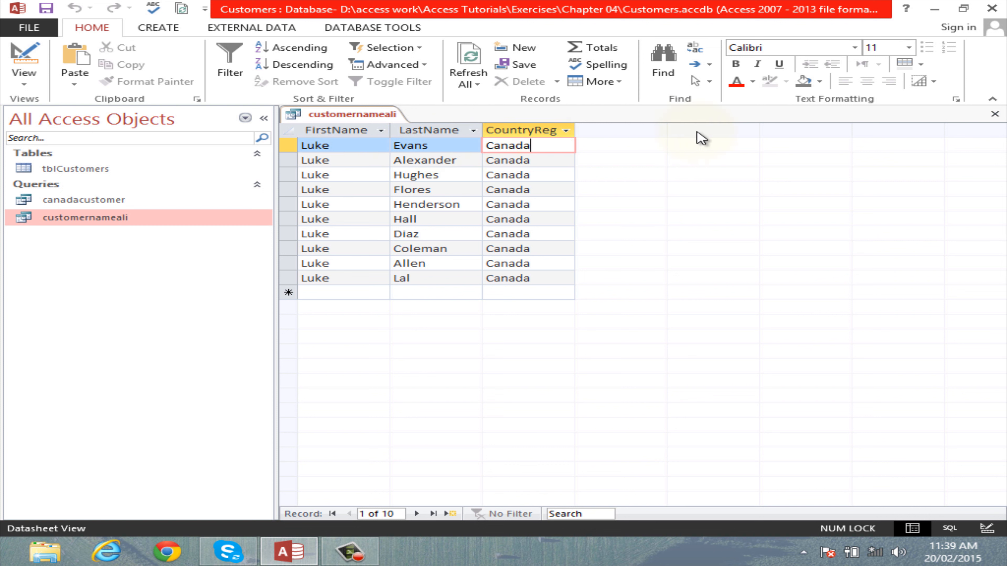
Step: Close the customernameali results and reopen the query's design at the FirstName field's alternative (or) criterion
click(994, 114)
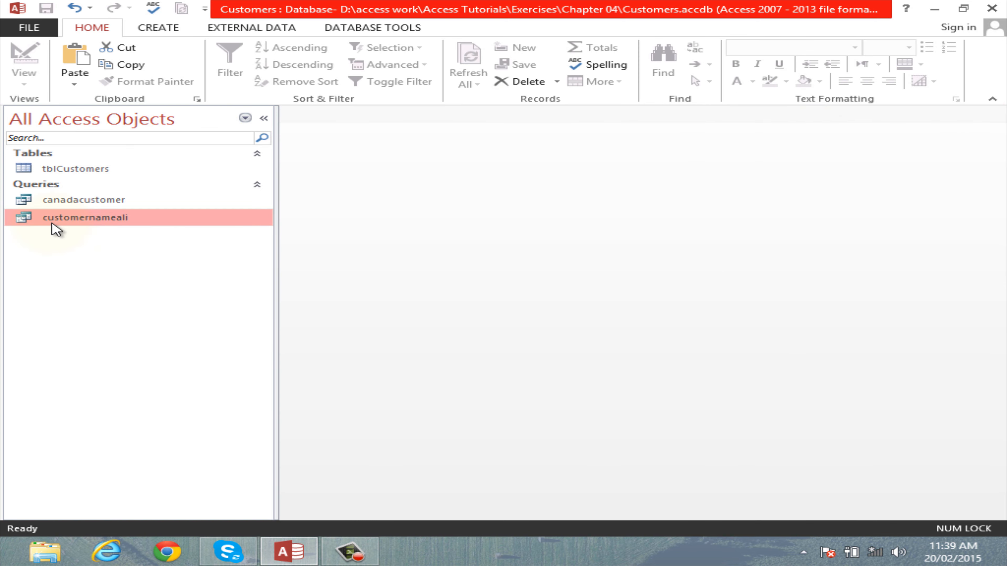
right_click(77, 222)
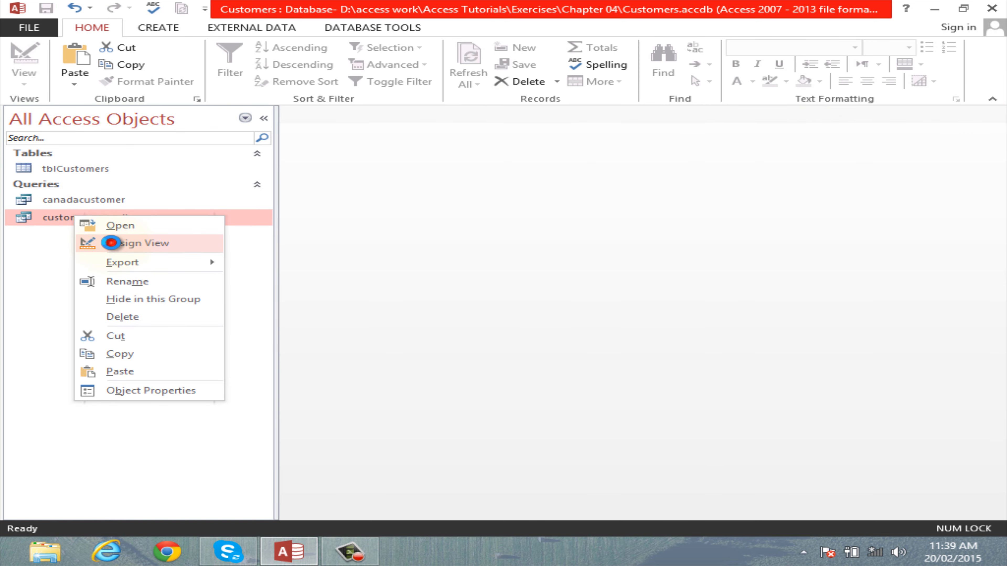
click(110, 242)
drag(409, 143, 463, 134)
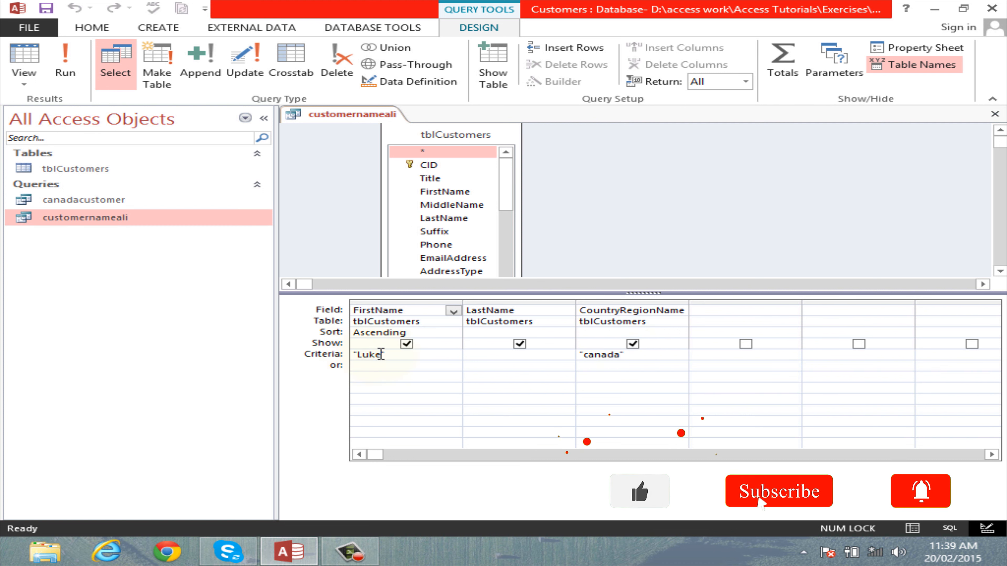
click(374, 369)
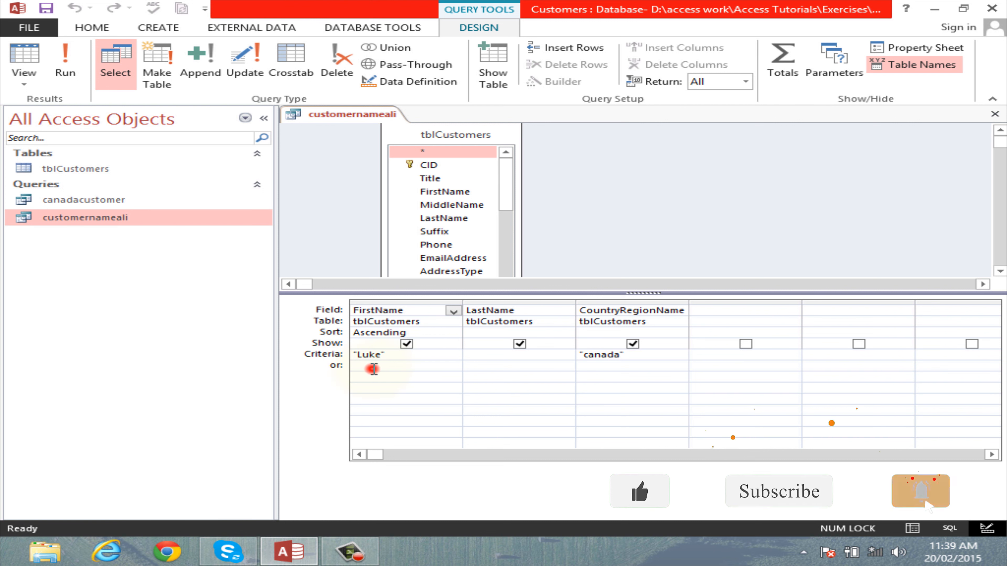